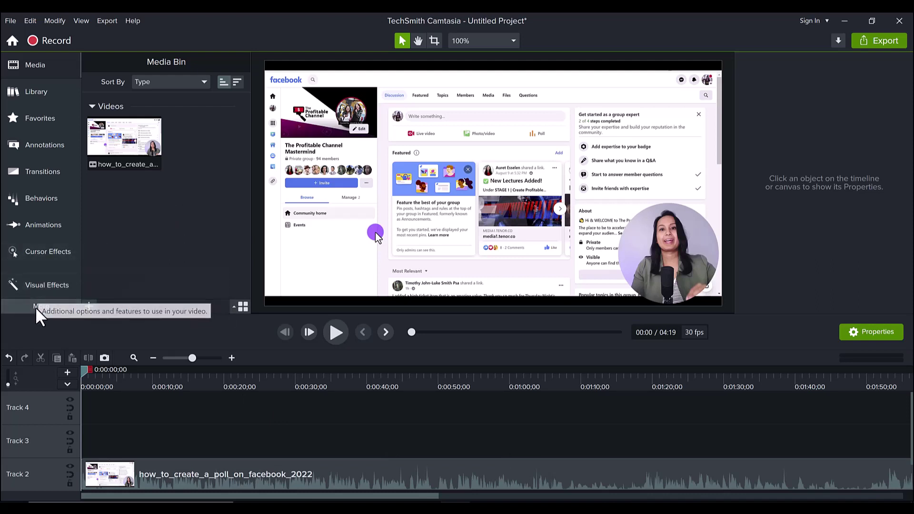
Step: Open the Visual Effects collection from the More effect categories
{"action": "left_click", "coordinate": [37, 310]}
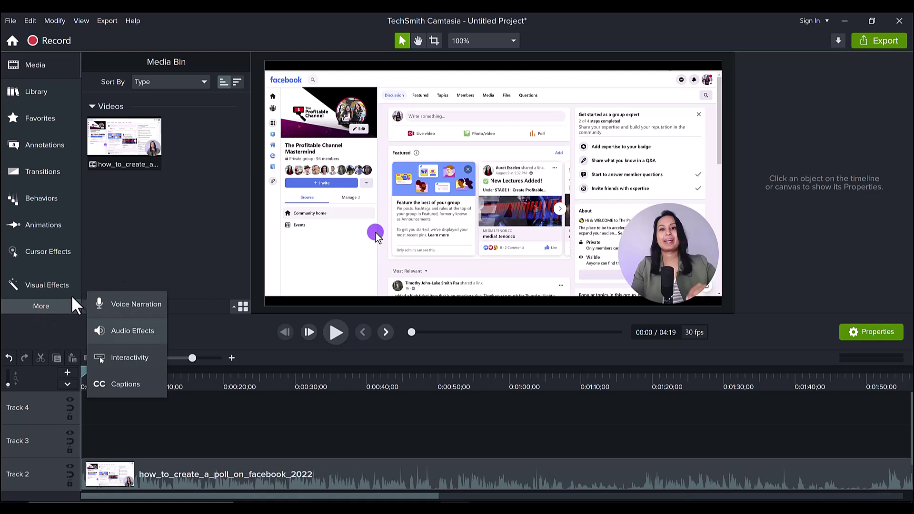
{"action": "left_click", "coordinate": [40, 291]}
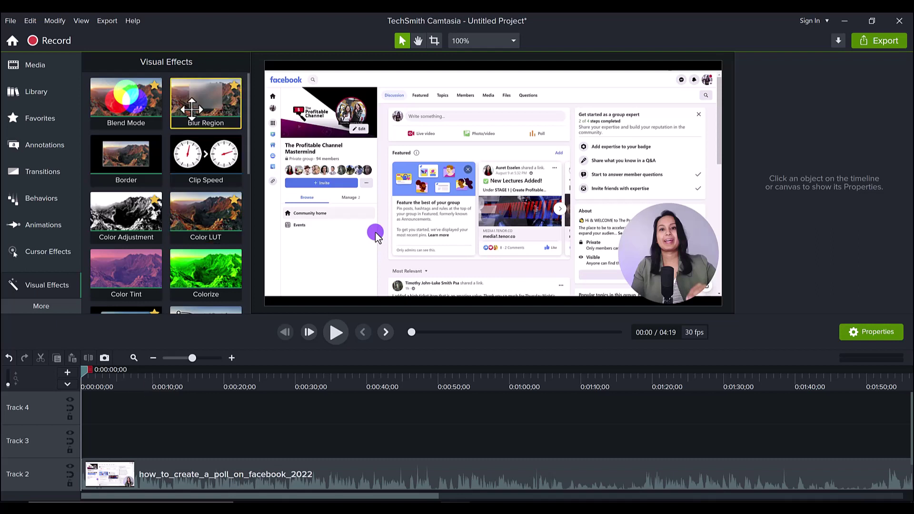
Step: Apply Blur Region to the Track 2 Facebook clip and review its Shape, Invert and Feather settings
{"action": "left_click_drag", "start_coordinate": [192, 120], "coordinate": [131, 476]}
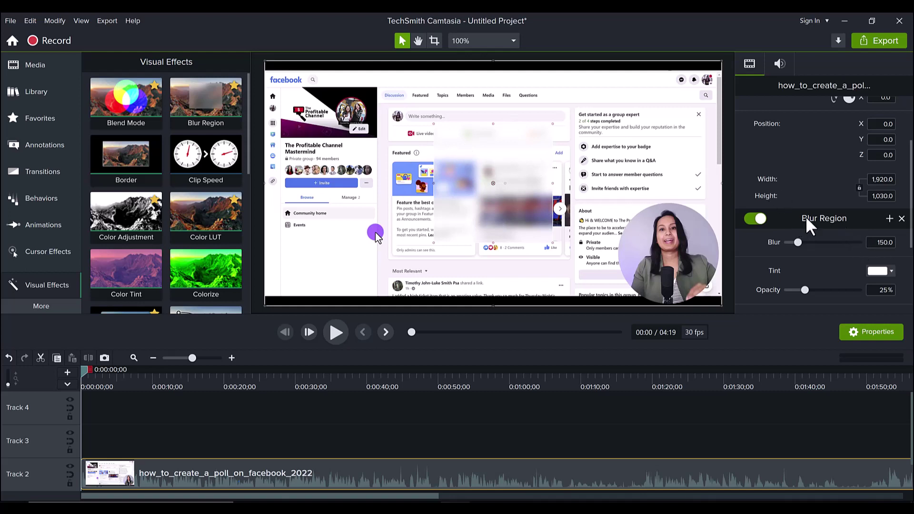
{"action": "scroll", "coordinate": [815, 221], "scroll_direction": "down", "scroll_amount": 1}
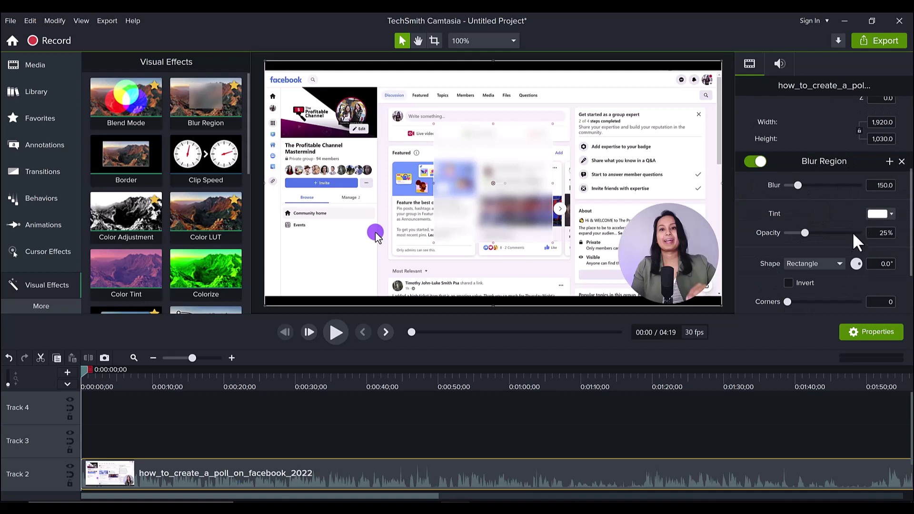
{"action": "scroll", "coordinate": [850, 235], "scroll_direction": "down", "scroll_amount": 1}
{"action": "scroll", "coordinate": [811, 217], "scroll_direction": "up", "scroll_amount": 1}
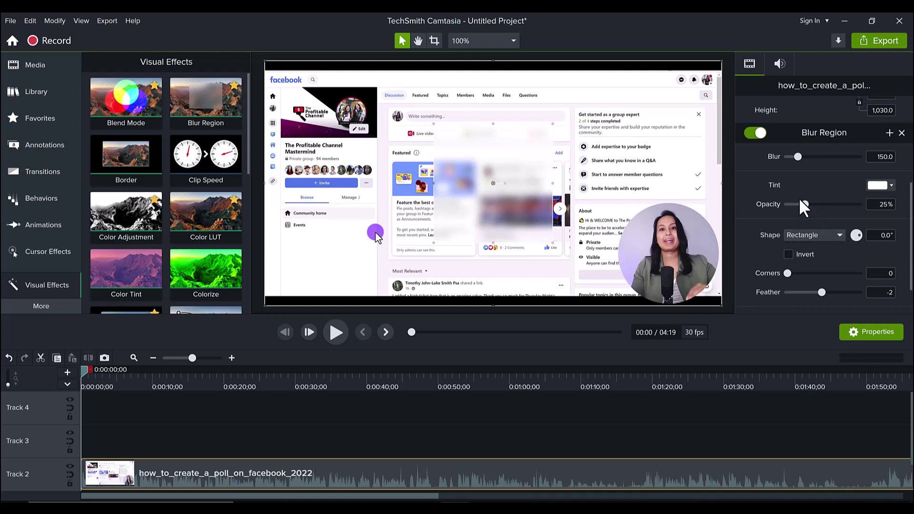
Step: Invert the blur and position the clear rectangle over the group's upper-left cover photo
{"action": "left_click", "coordinate": [787, 254]}
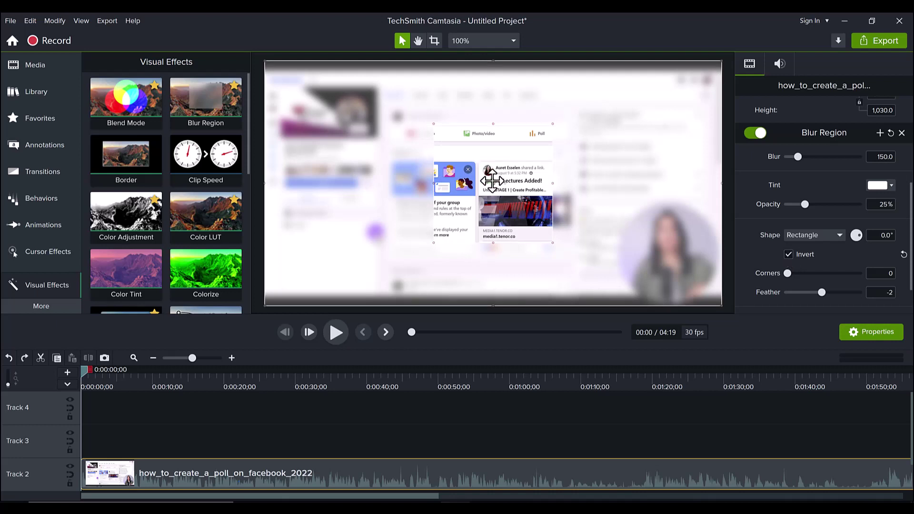
{"action": "left_click_drag", "start_coordinate": [494, 182], "coordinate": [326, 137]}
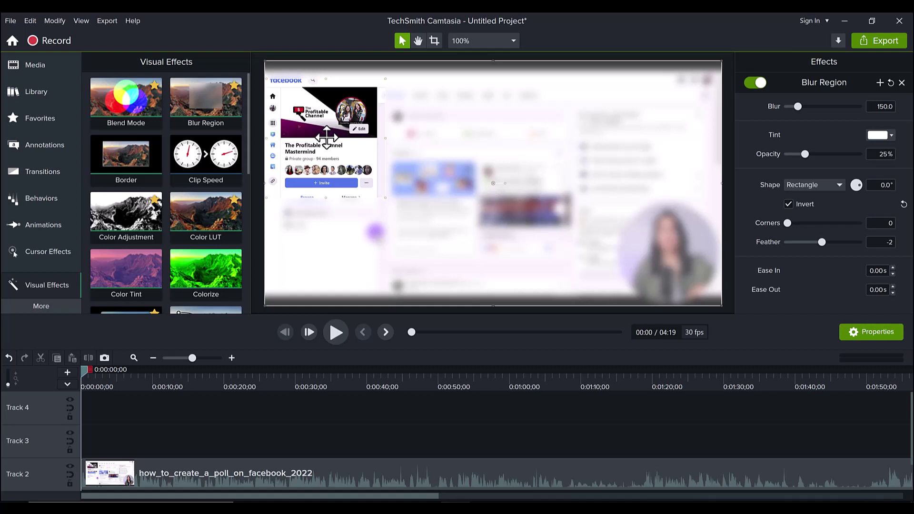
{"action": "left_click_drag", "start_coordinate": [326, 138], "coordinate": [326, 137]}
Step: Make the blur an inverted Oval placed over the presenter's webcam circle at bottom right
{"action": "left_click", "coordinate": [788, 204]}
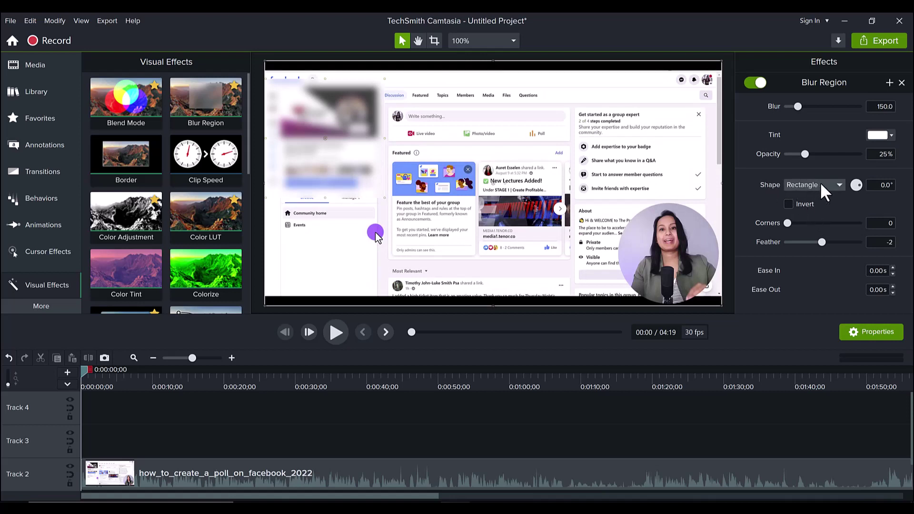
{"action": "left_click", "coordinate": [840, 184]}
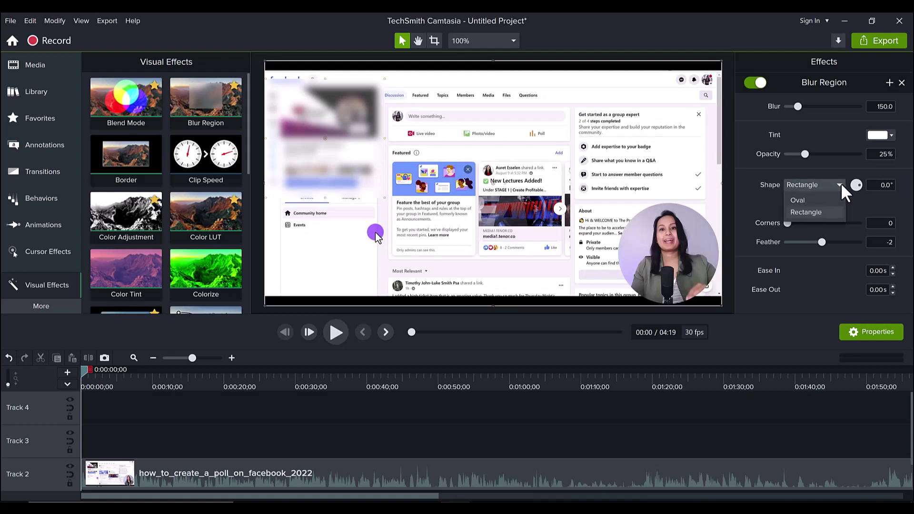
{"action": "left_click", "coordinate": [801, 199]}
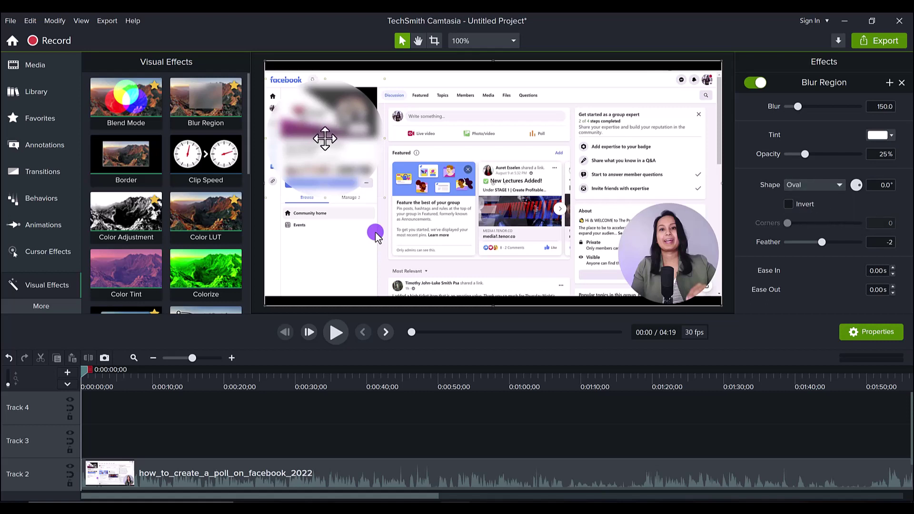
{"action": "left_click_drag", "start_coordinate": [326, 139], "coordinate": [371, 144]}
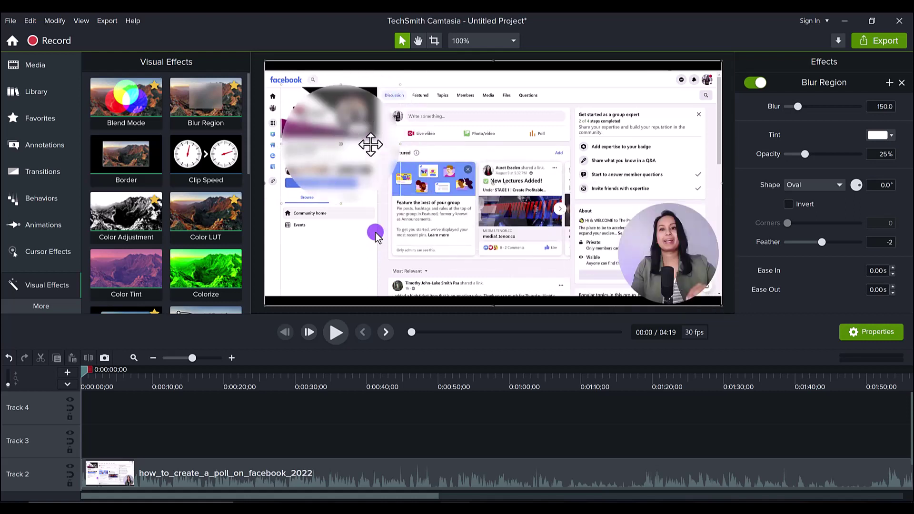
{"action": "left_click", "coordinate": [787, 204]}
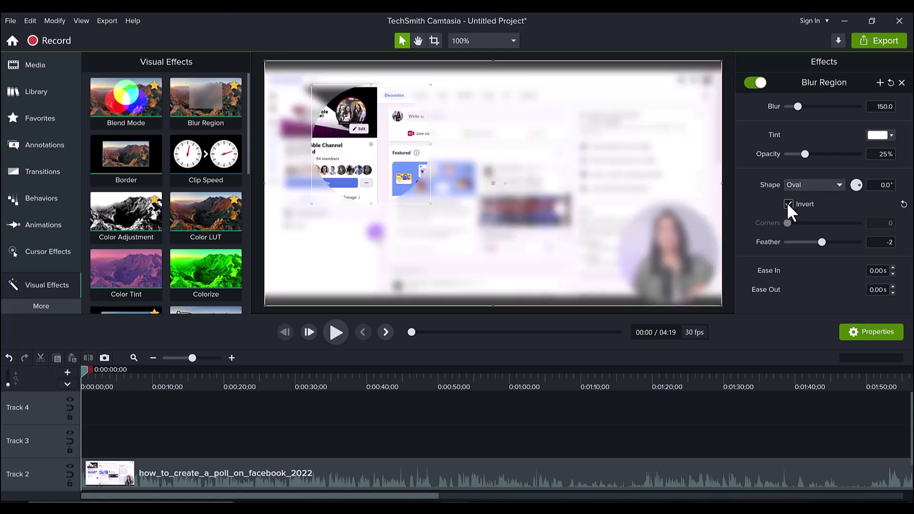
{"action": "left_click_drag", "start_coordinate": [369, 145], "coordinate": [669, 258]}
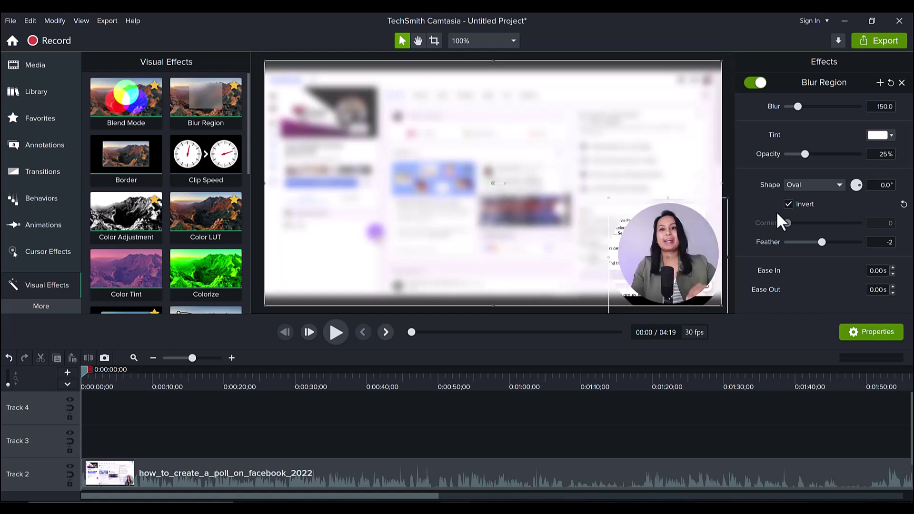
Step: Switch the blur shape back to Rectangle with Invert turned off
{"action": "left_click", "coordinate": [815, 184]}
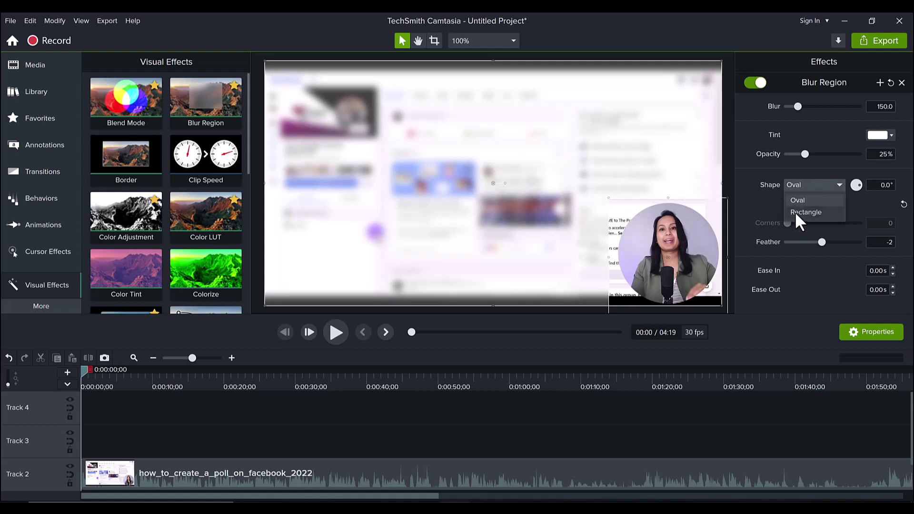
{"action": "left_click", "coordinate": [795, 211]}
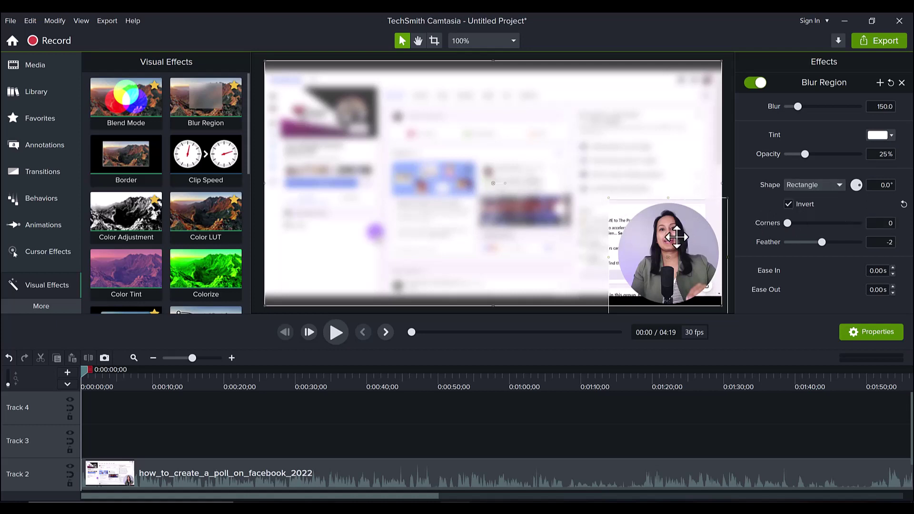
{"action": "left_click", "coordinate": [786, 204]}
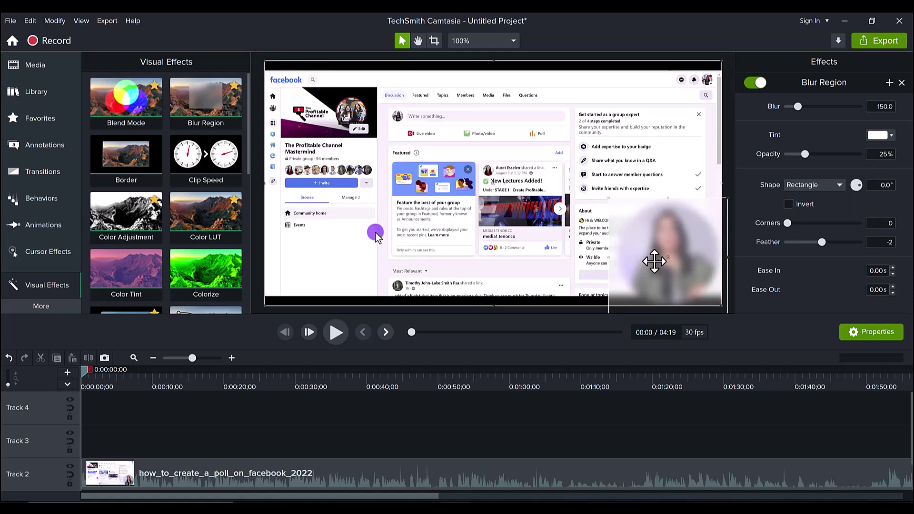
Step: Move the blur rectangle over the group's cover photo, undoing an accidental clip move
{"action": "left_click_drag", "start_coordinate": [628, 247], "coordinate": [491, 186]}
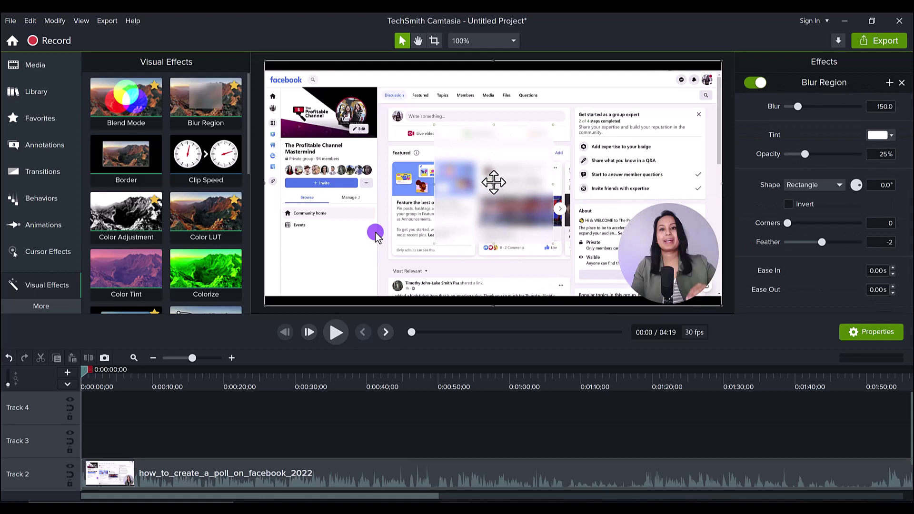
{"action": "mouse_move", "coordinate": [494, 184]}
{"action": "left_mouse_down"}
{"action": "mouse_move", "coordinate": [503, 184]}
{"action": "mouse_move", "coordinate": [492, 186]}
{"action": "left_mouse_up"}
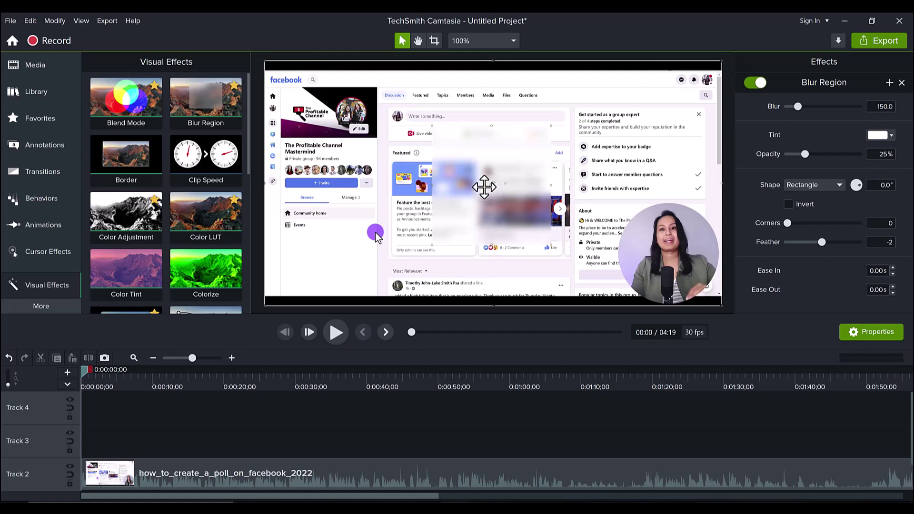
{"action": "left_click_drag", "start_coordinate": [492, 183], "coordinate": [462, 189]}
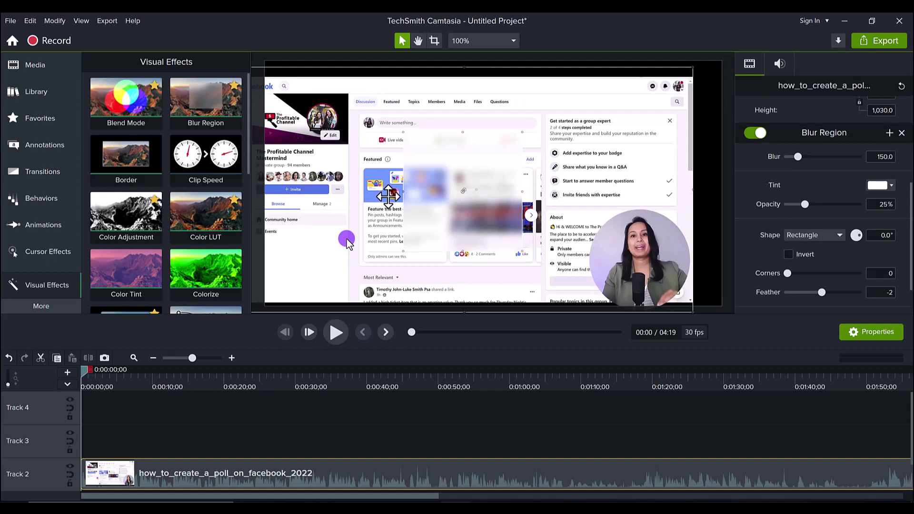
{"action": "key", "text": "ctrl+z"}
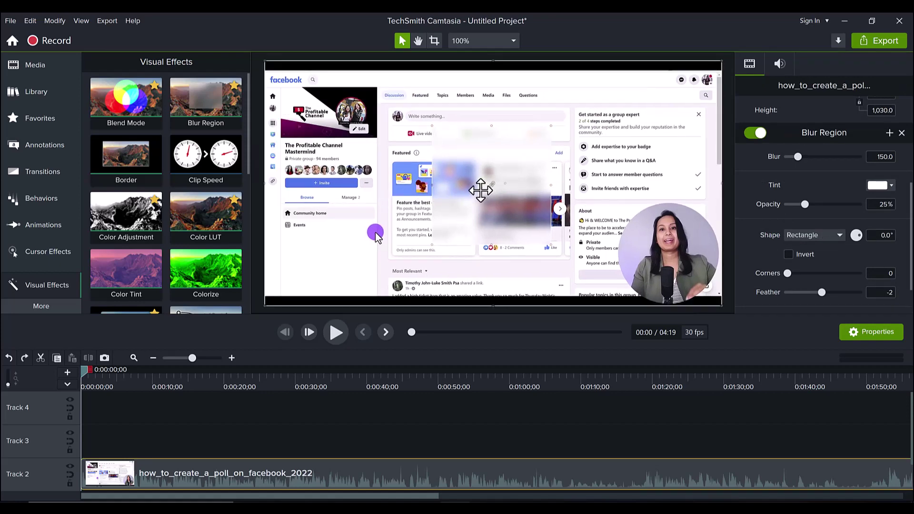
{"action": "left_click", "coordinate": [452, 194]}
{"action": "left_click_drag", "start_coordinate": [452, 194], "coordinate": [353, 172]}
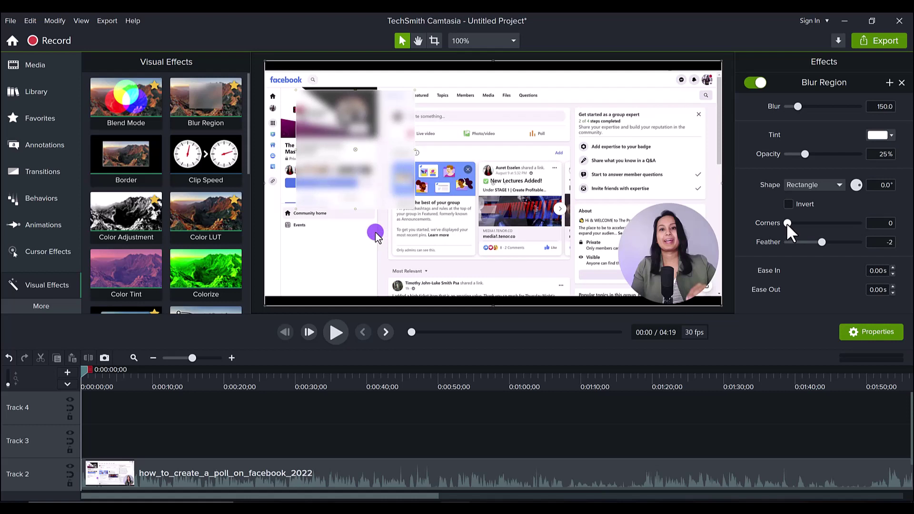
Step: Invert the rectangular blur and reset Corners to 0 after trying rounded corners
{"action": "mouse_move", "coordinate": [786, 223]}
{"action": "left_mouse_down"}
{"action": "mouse_move", "coordinate": [806, 223]}
{"action": "mouse_move", "coordinate": [795, 223]}
{"action": "left_mouse_up"}
{"action": "left_click", "coordinate": [790, 206]}
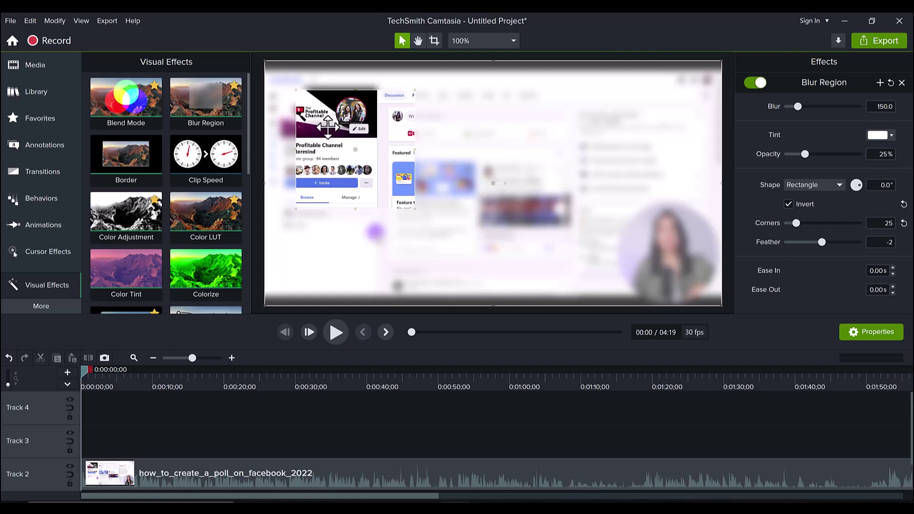
{"action": "mouse_move", "coordinate": [796, 223]}
{"action": "left_mouse_down"}
{"action": "mouse_move", "coordinate": [813, 218]}
{"action": "mouse_move", "coordinate": [796, 224]}
{"action": "left_mouse_up"}
{"action": "left_click", "coordinate": [903, 223]}
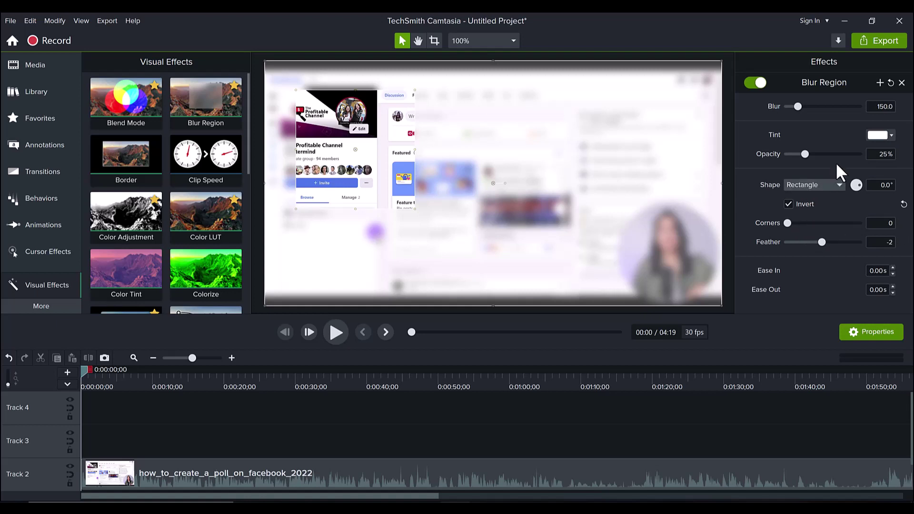
Step: Tint the blur purple (#42008D) and turn Invert off
{"action": "left_click", "coordinate": [888, 135]}
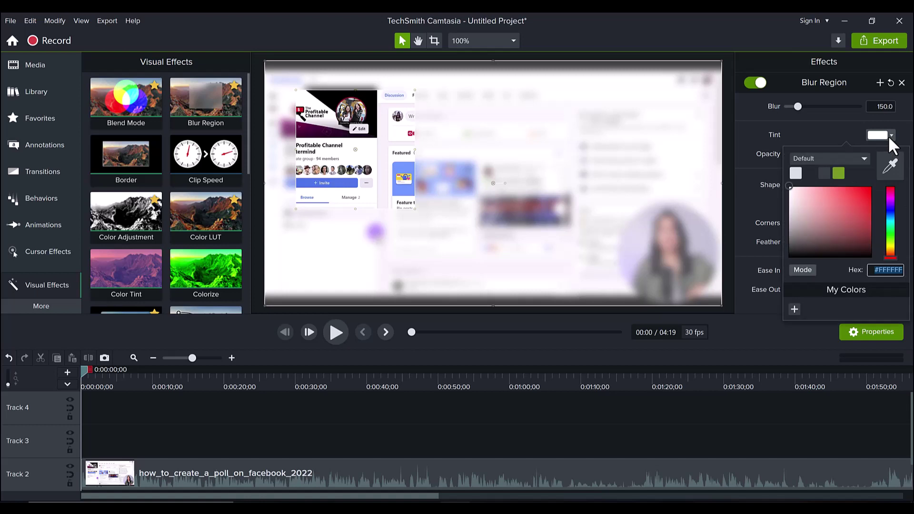
{"action": "left_click", "coordinate": [890, 203]}
{"action": "mouse_move", "coordinate": [854, 200]}
{"action": "left_mouse_down"}
{"action": "mouse_move", "coordinate": [843, 190]}
{"action": "mouse_move", "coordinate": [849, 185]}
{"action": "mouse_move", "coordinate": [877, 190]}
{"action": "mouse_move", "coordinate": [887, 216]}
{"action": "left_mouse_up"}
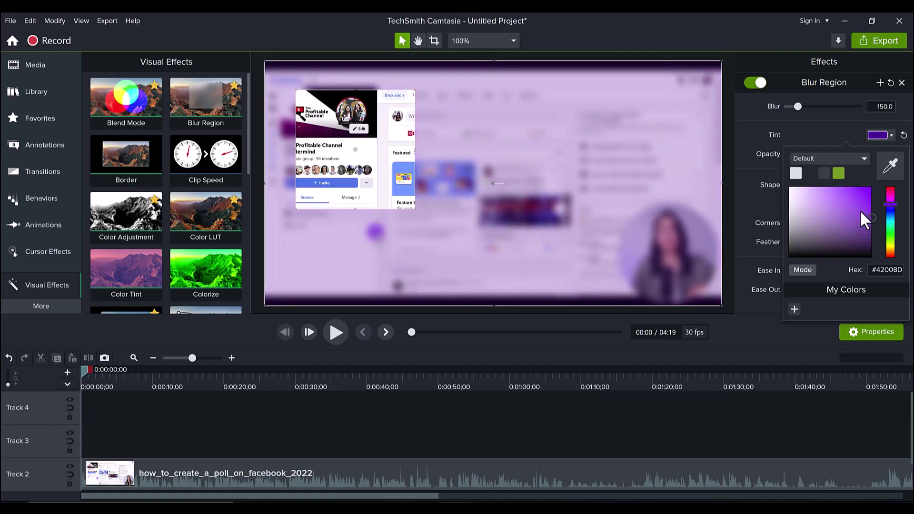
{"action": "left_click", "coordinate": [739, 166]}
{"action": "left_click", "coordinate": [790, 203]}
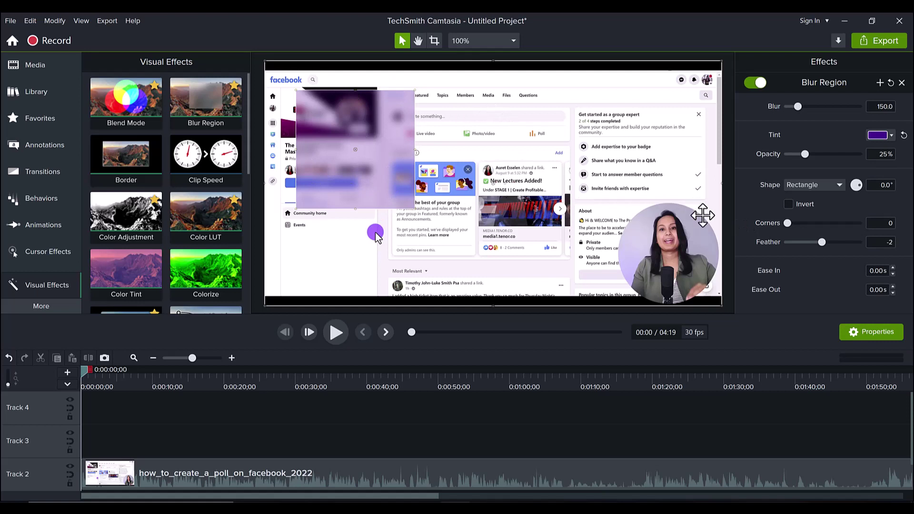
{"action": "left_click", "coordinate": [891, 135]}
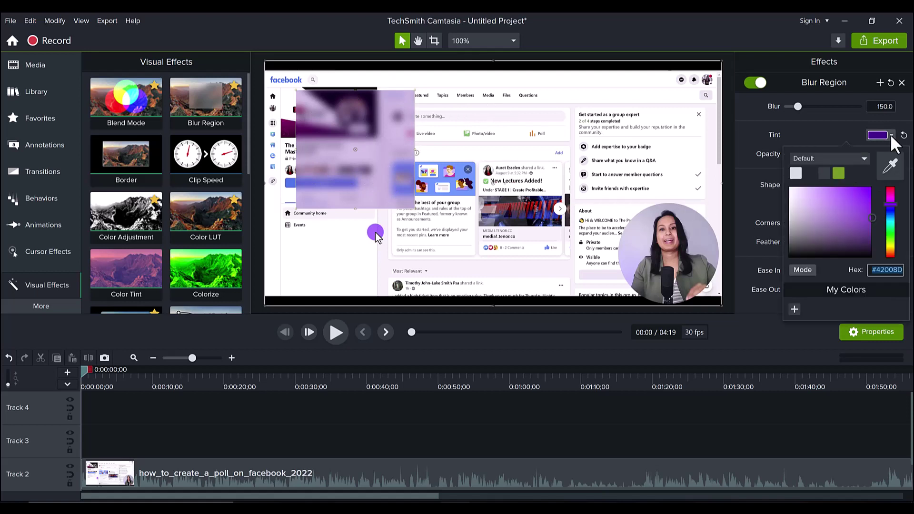
Step: Close the tint picker, test Blur values up to 668.6, then reset Blur to 150.0
{"action": "left_click", "coordinate": [756, 195]}
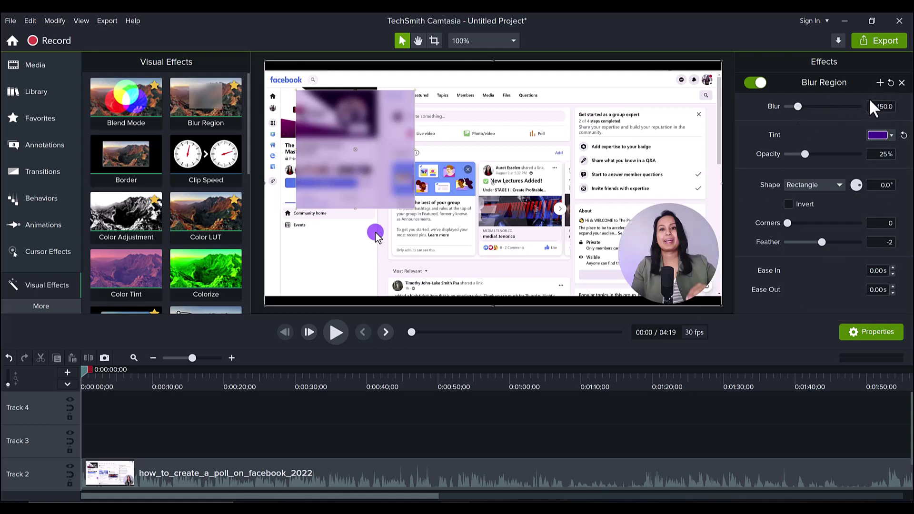
{"action": "left_click_drag", "start_coordinate": [797, 106], "coordinate": [811, 105]}
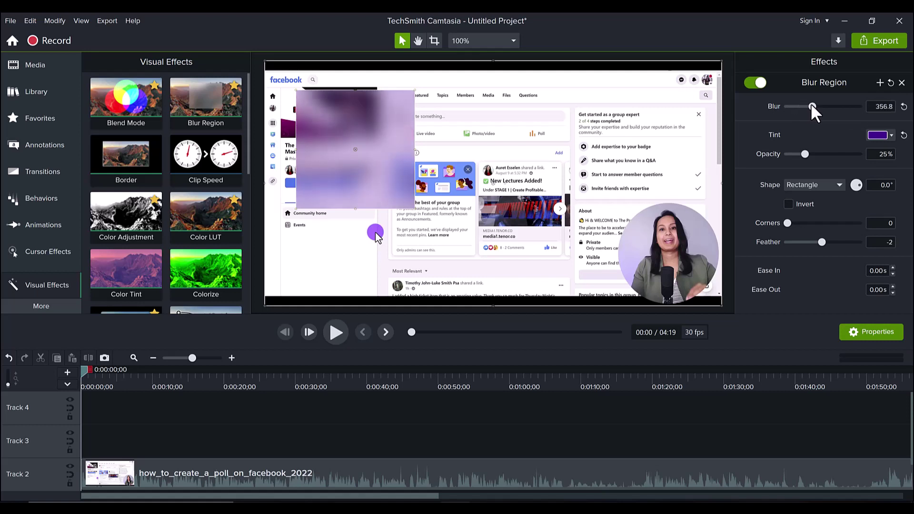
{"action": "left_click_drag", "start_coordinate": [811, 105], "coordinate": [824, 106]}
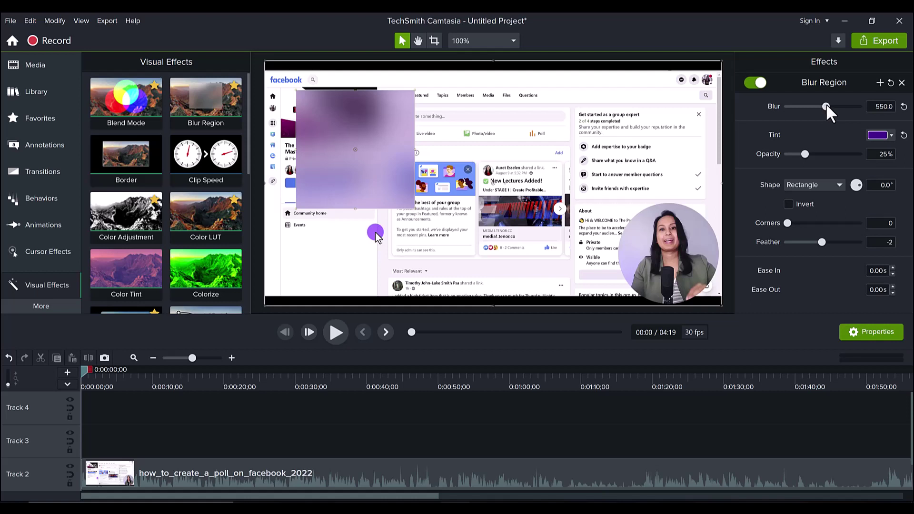
{"action": "left_click_drag", "start_coordinate": [826, 106], "coordinate": [834, 106]}
{"action": "left_click", "coordinate": [903, 107]}
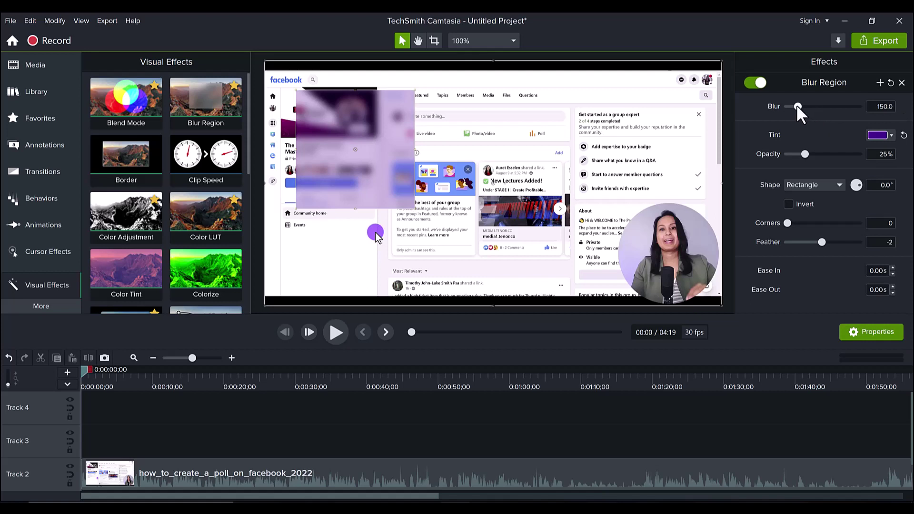
{"action": "left_click_drag", "start_coordinate": [798, 105], "coordinate": [824, 106]}
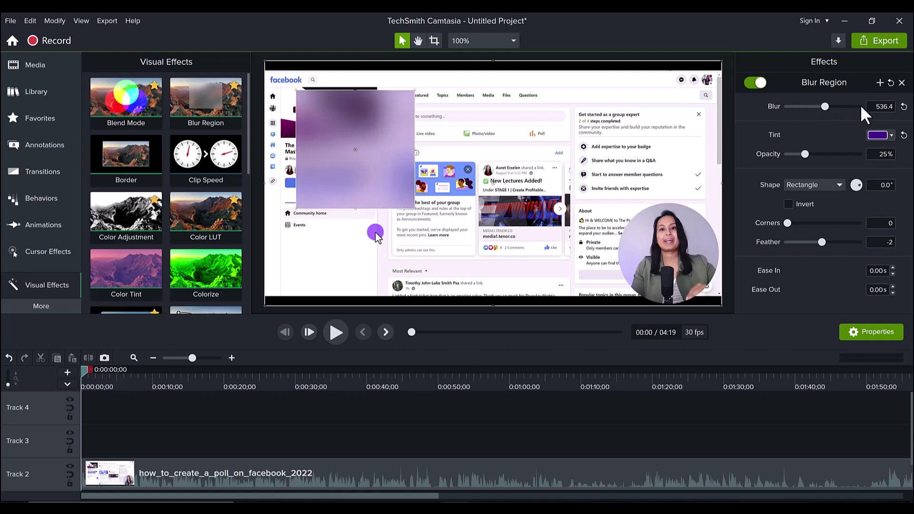
{"action": "left_click", "coordinate": [903, 106]}
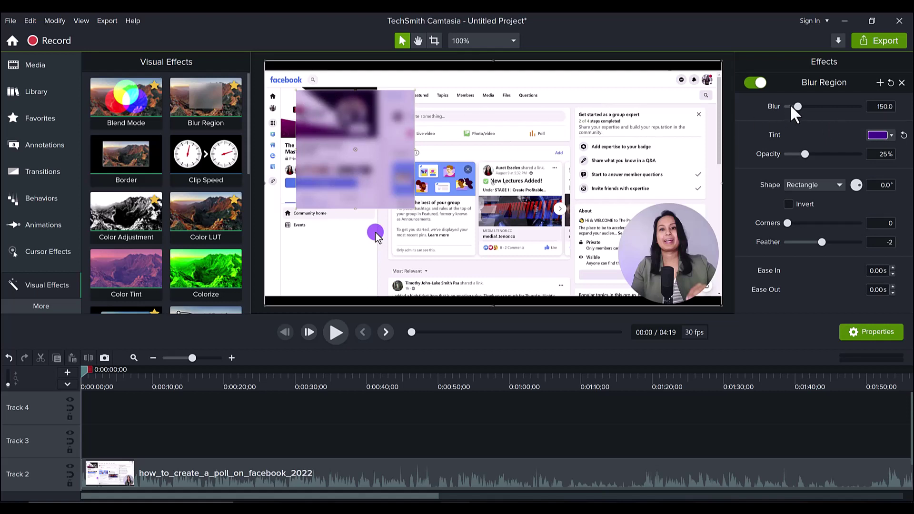
{"action": "left_click_drag", "start_coordinate": [798, 106], "coordinate": [813, 105]}
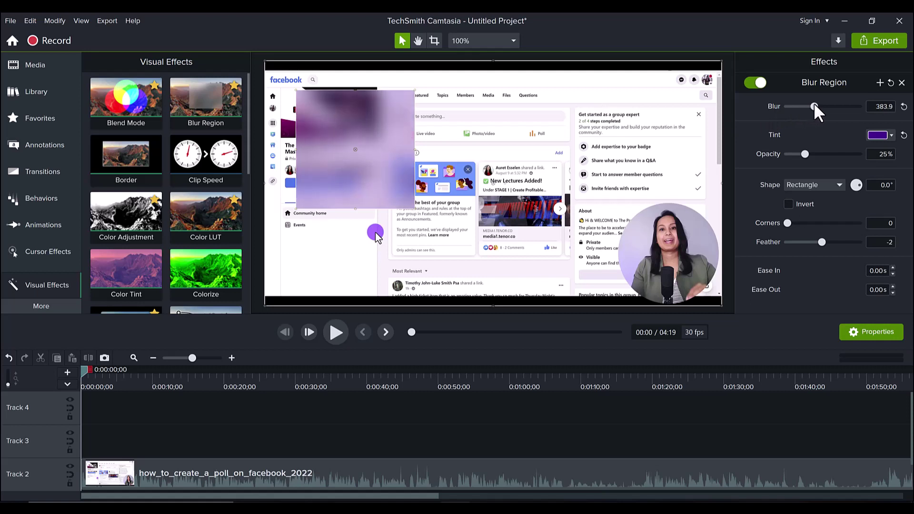
{"action": "left_click", "coordinate": [902, 107]}
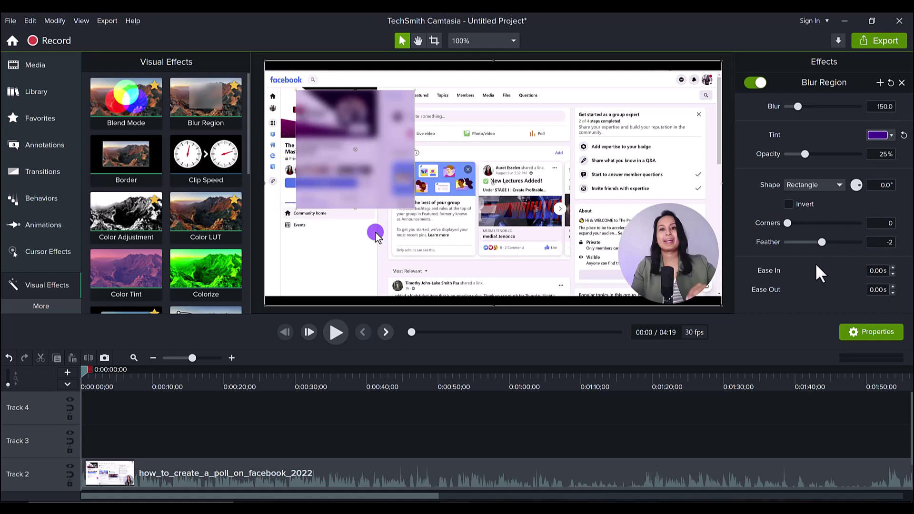
Step: Set the blur's Ease In to 1.00 s and preview the fade-in
{"action": "left_click", "coordinate": [892, 267]}
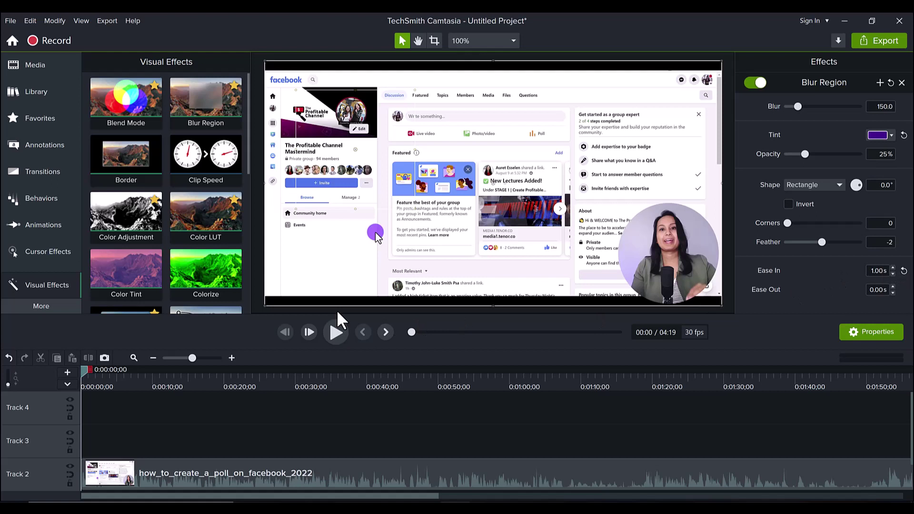
{"action": "left_click", "coordinate": [336, 332]}
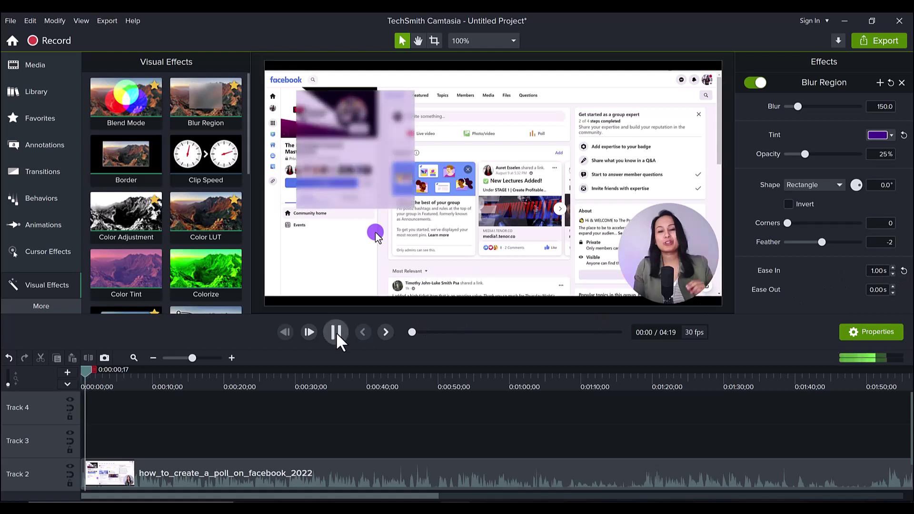
{"action": "left_click", "coordinate": [336, 332]}
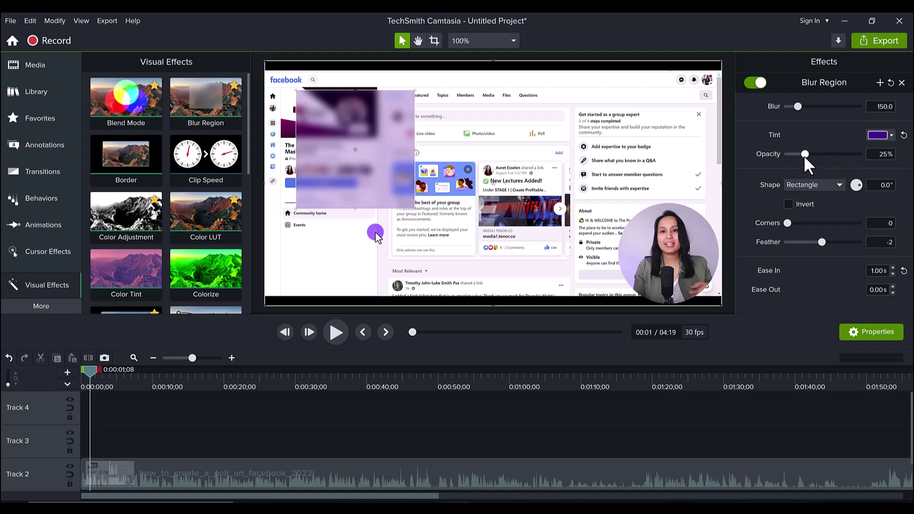
Step: Adjust the Blur Region Opacity slider to about 44%
{"action": "left_click_drag", "start_coordinate": [804, 154], "coordinate": [820, 152]}
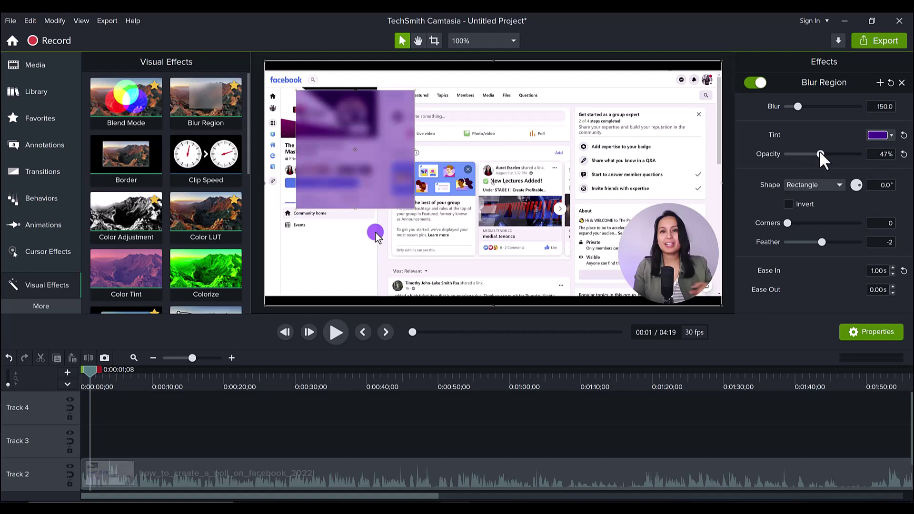
{"action": "mouse_move", "coordinate": [820, 154]}
{"action": "left_mouse_down"}
{"action": "mouse_move", "coordinate": [802, 153]}
{"action": "mouse_move", "coordinate": [812, 151]}
{"action": "left_mouse_up"}
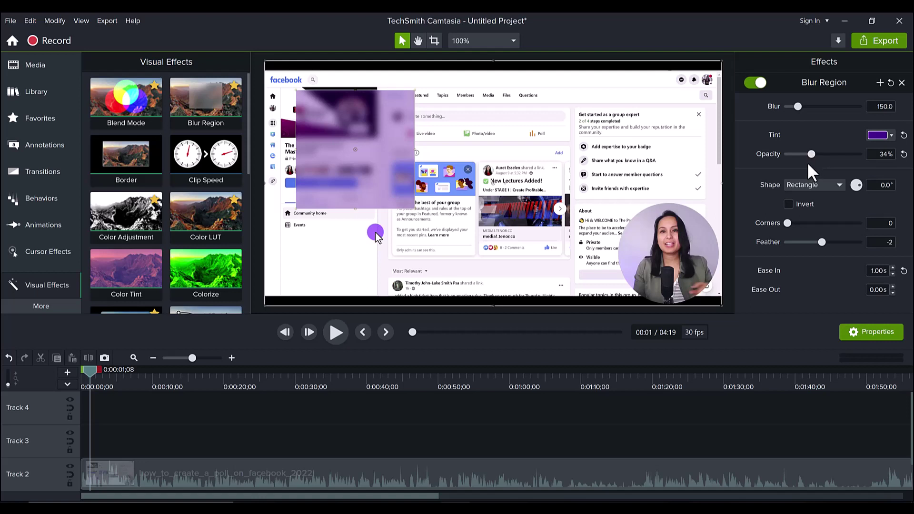
{"action": "left_click_drag", "start_coordinate": [811, 155], "coordinate": [818, 152]}
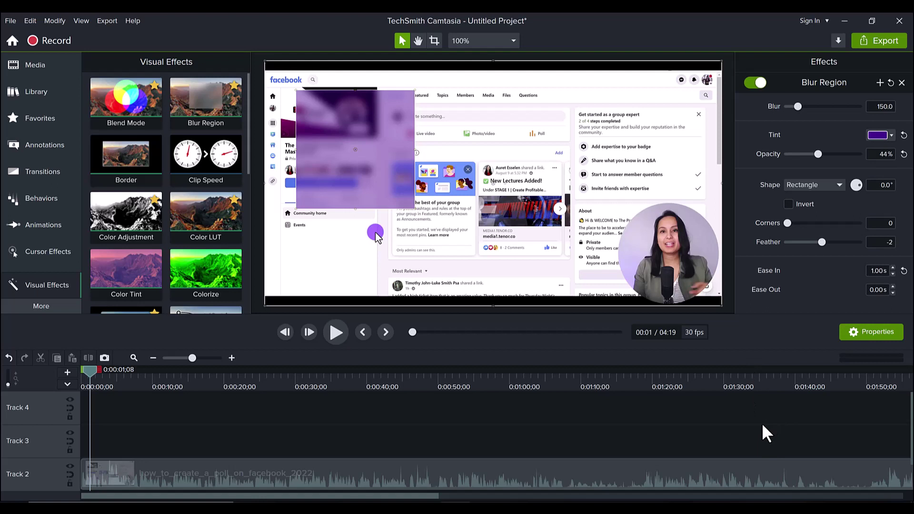